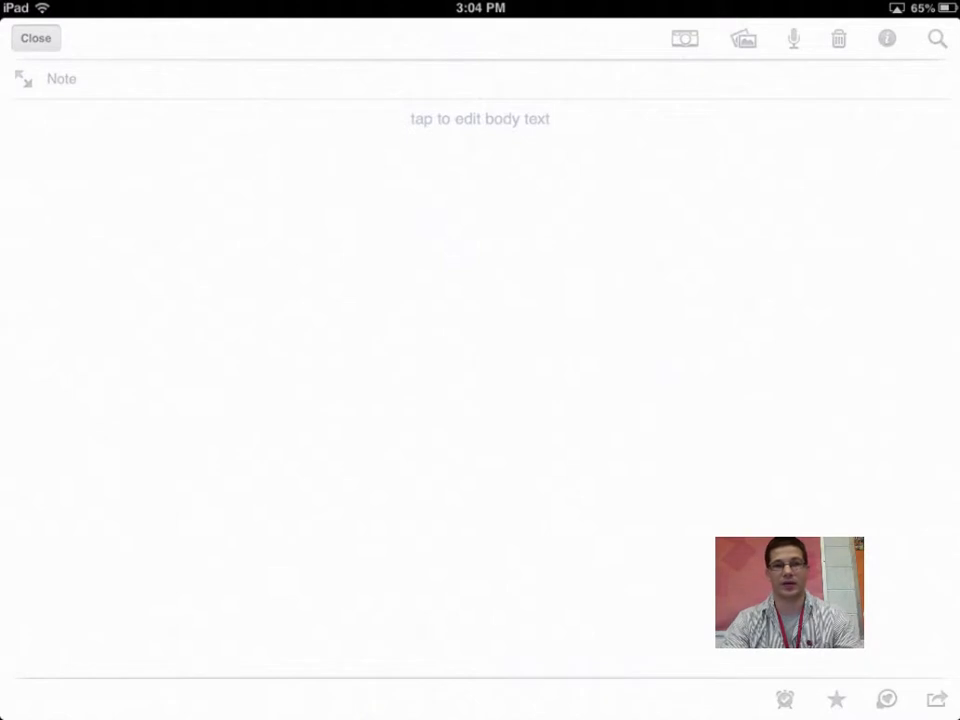
Step: Begin the note body and make its first line an empty checkbox item
click(480, 250)
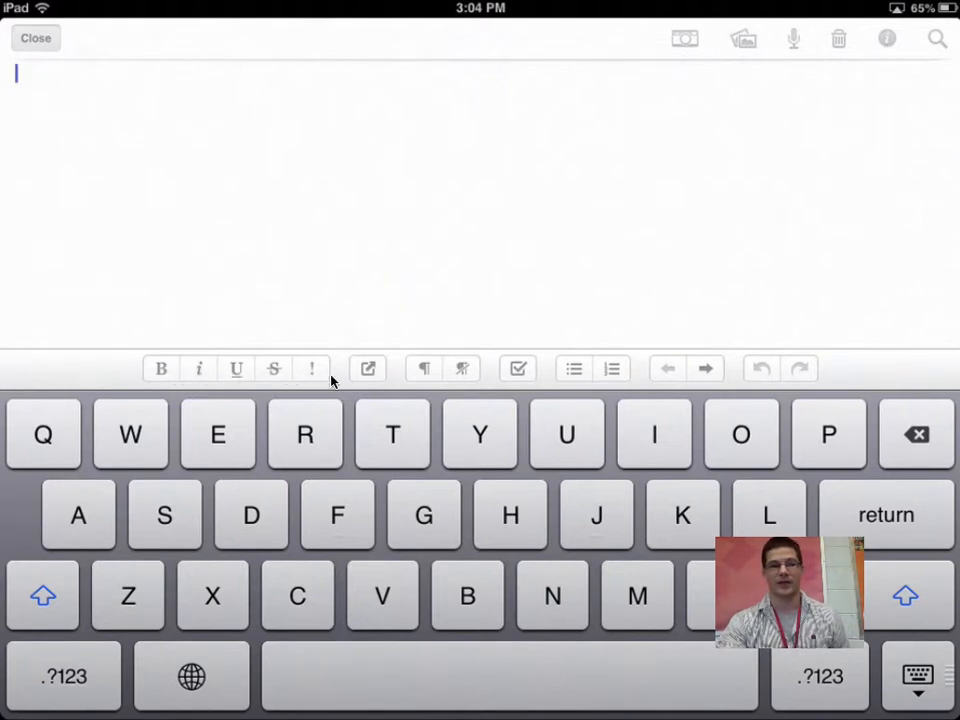
click(519, 373)
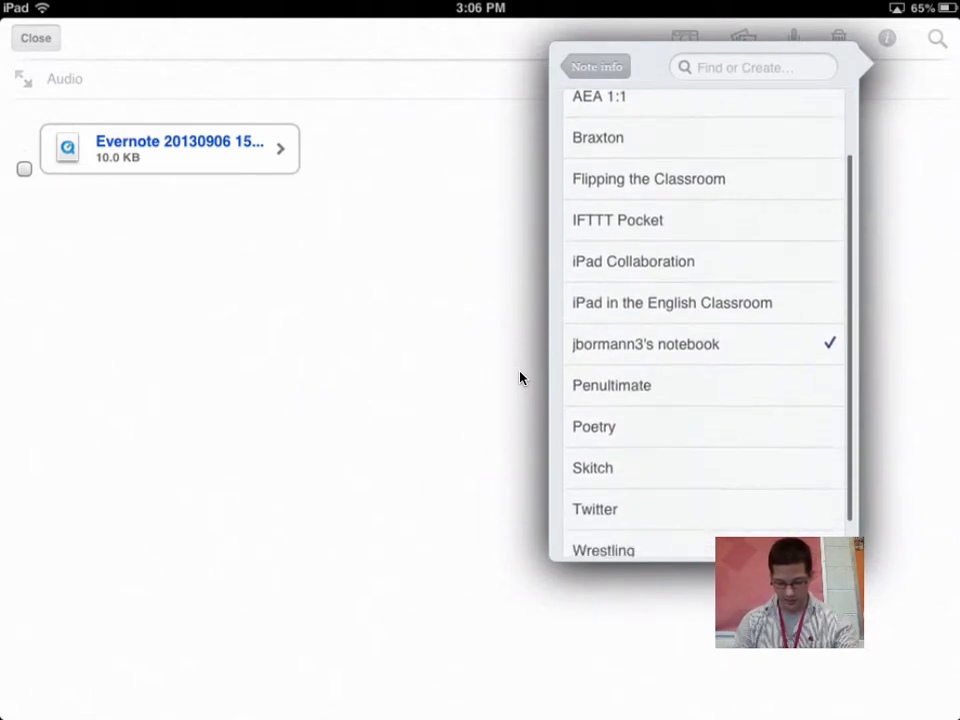
scroll(520, 377, down, 2)
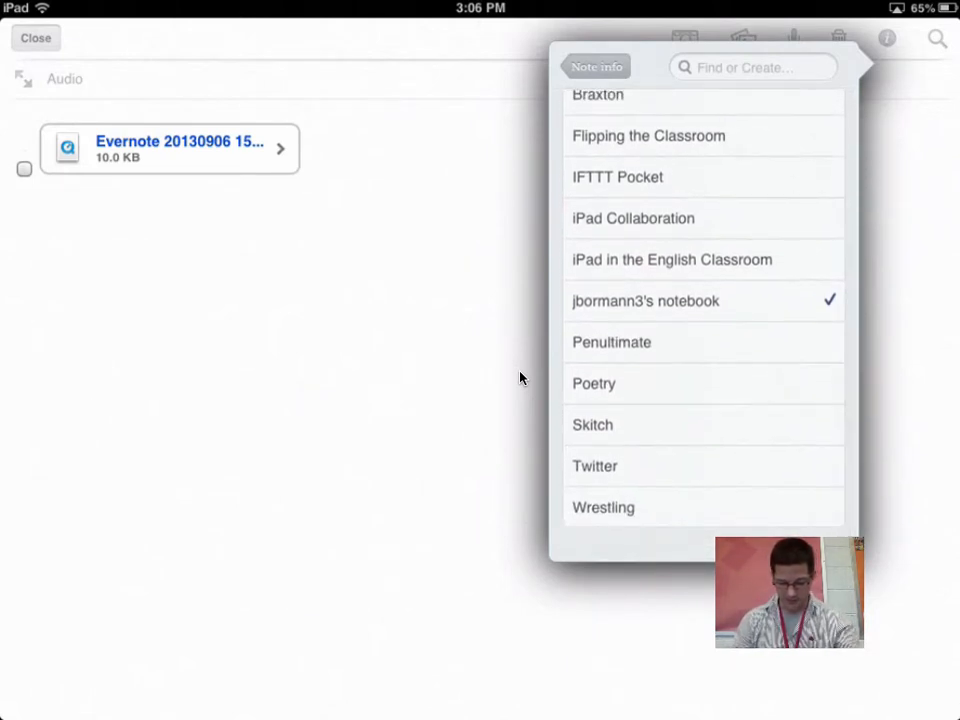
scroll(520, 377, down, 2)
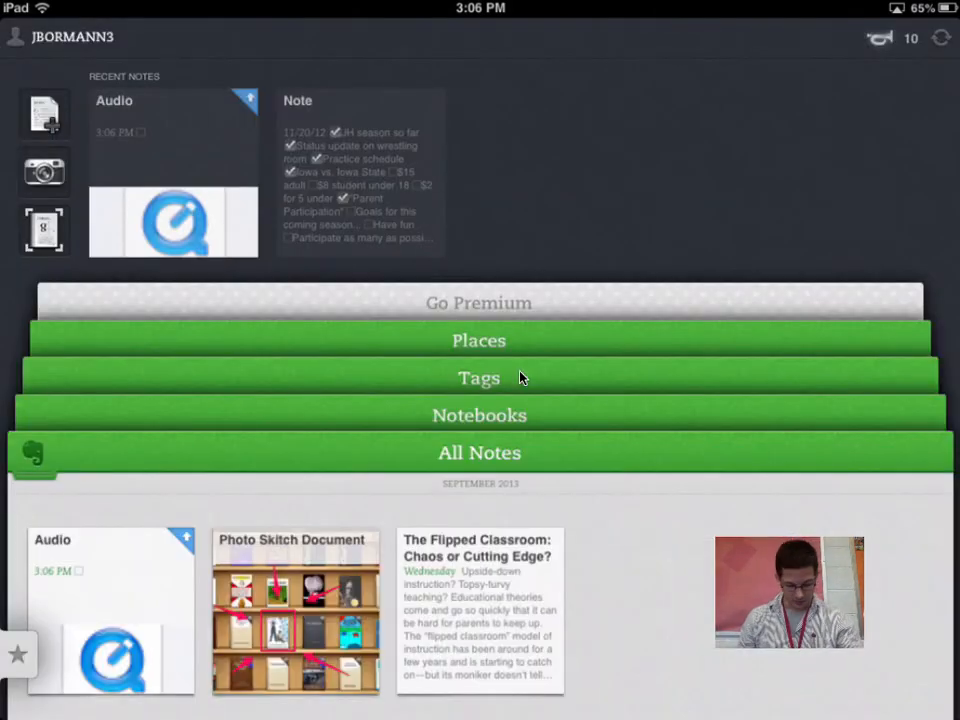
Step: Expand the Notebooks list to reach All Notes
click(520, 377)
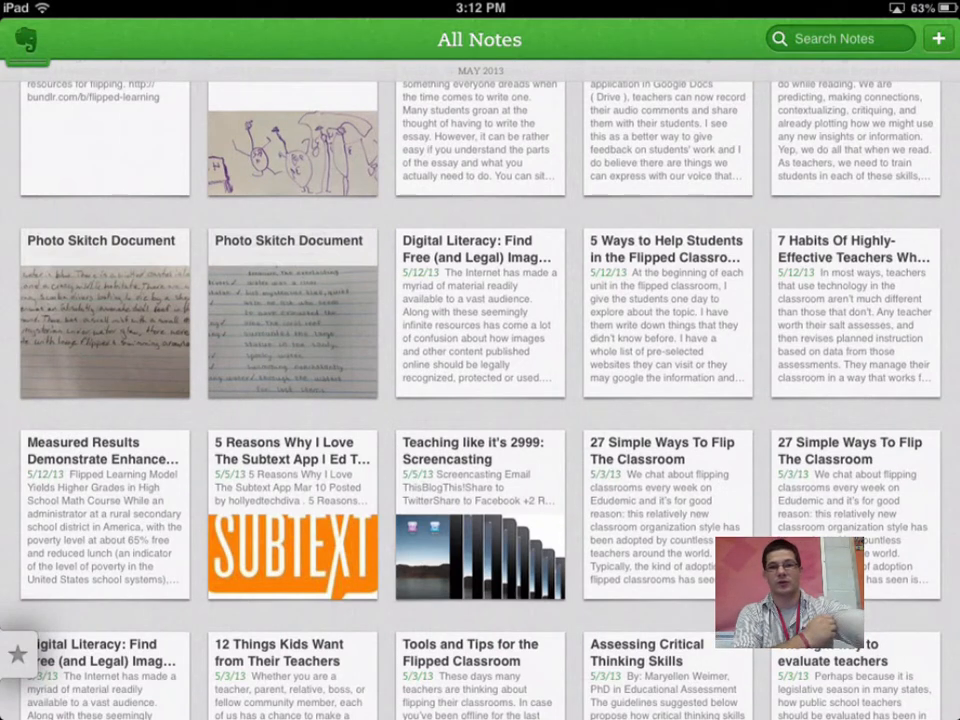
scroll(480, 400, up, 3)
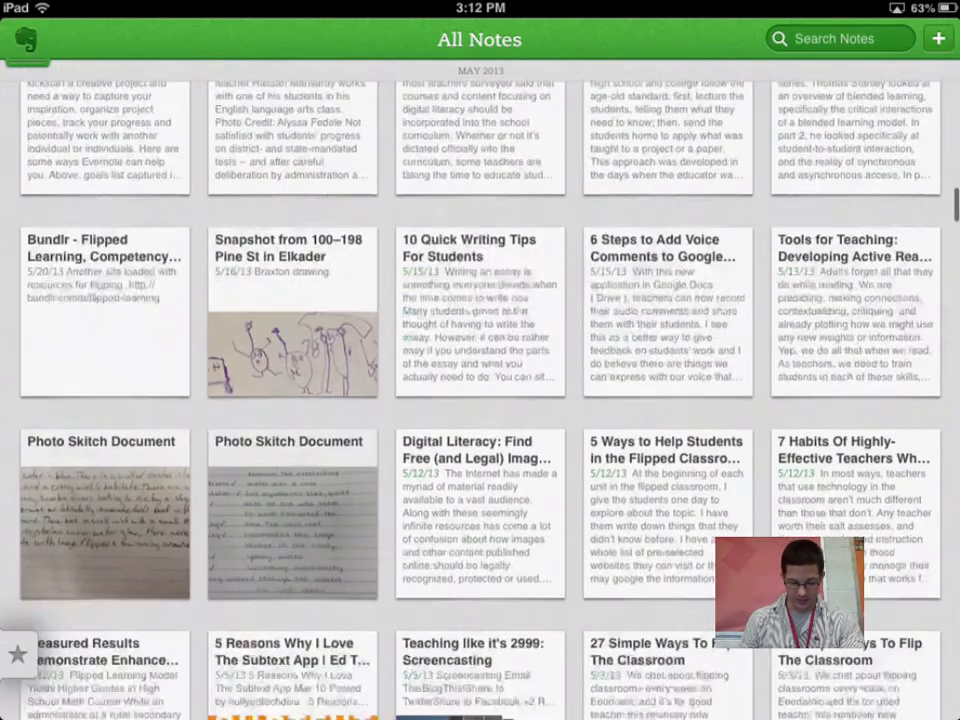
scroll(480, 400, down, 5)
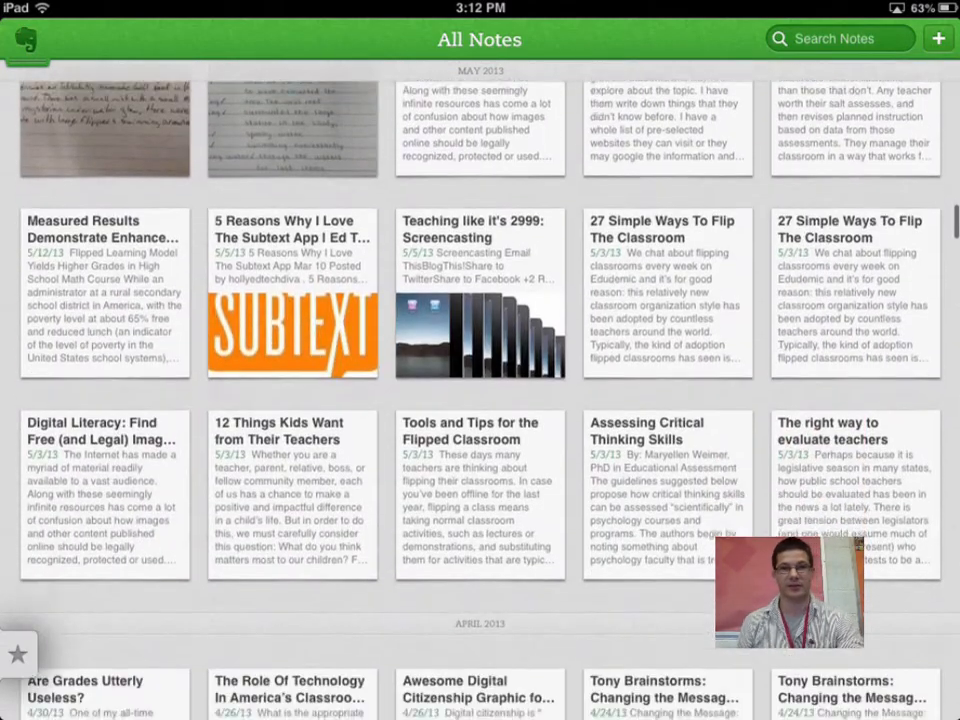
scroll(480, 400, down, 5)
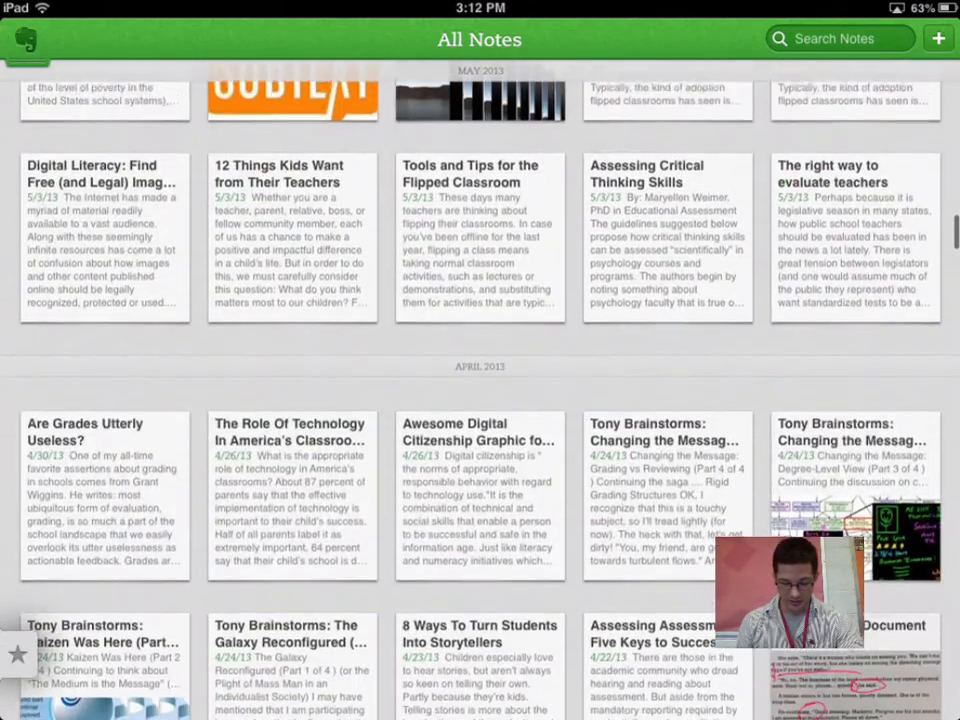
scroll(480, 400, up, 5)
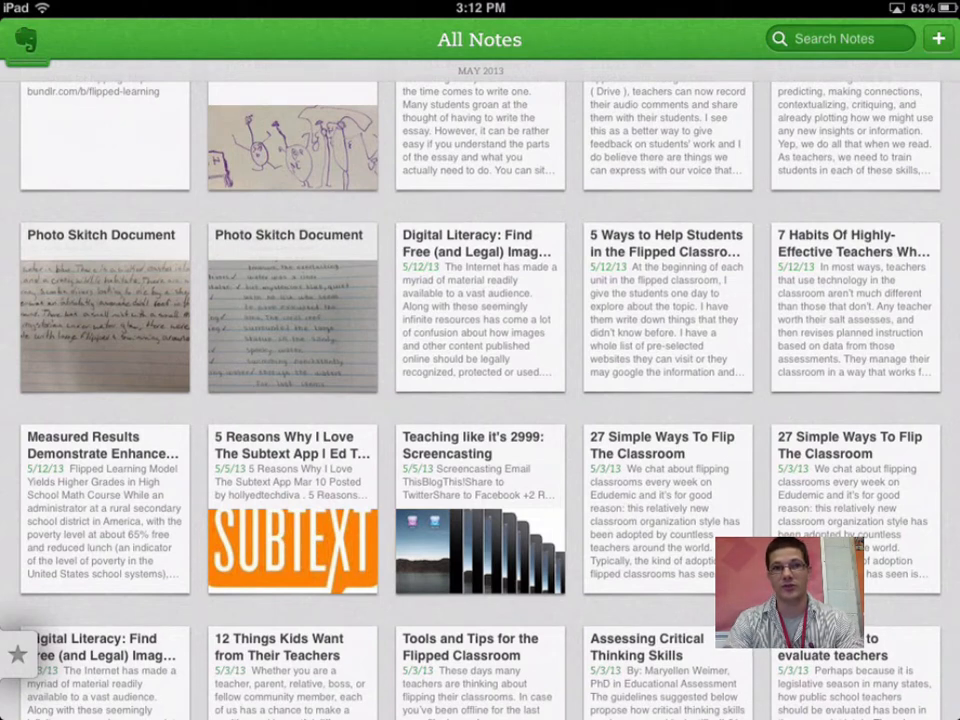
click(292, 308)
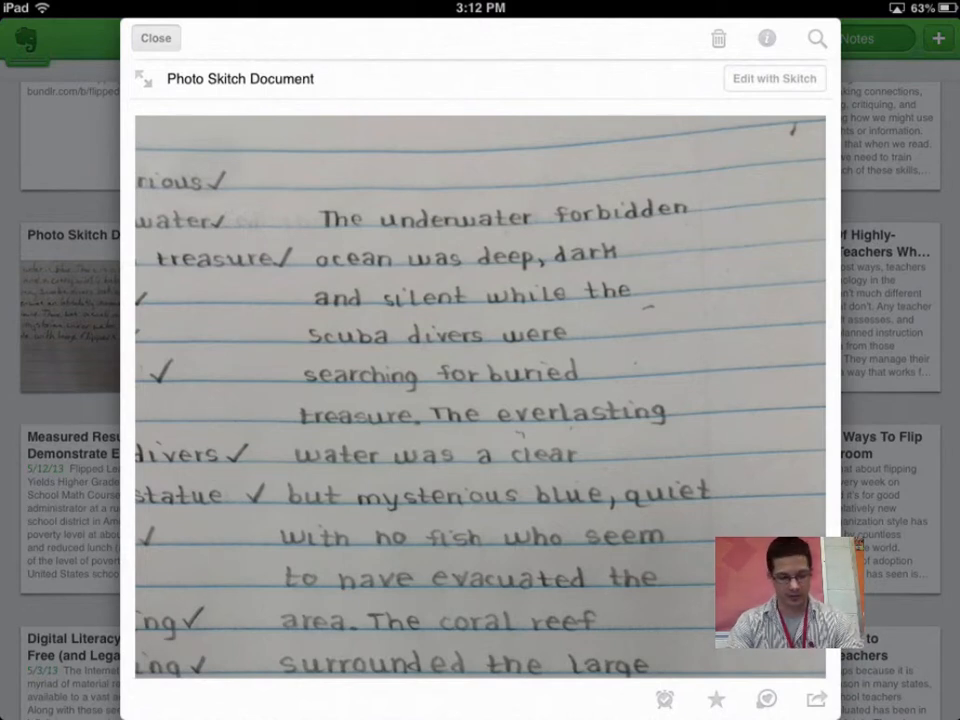
click(156, 38)
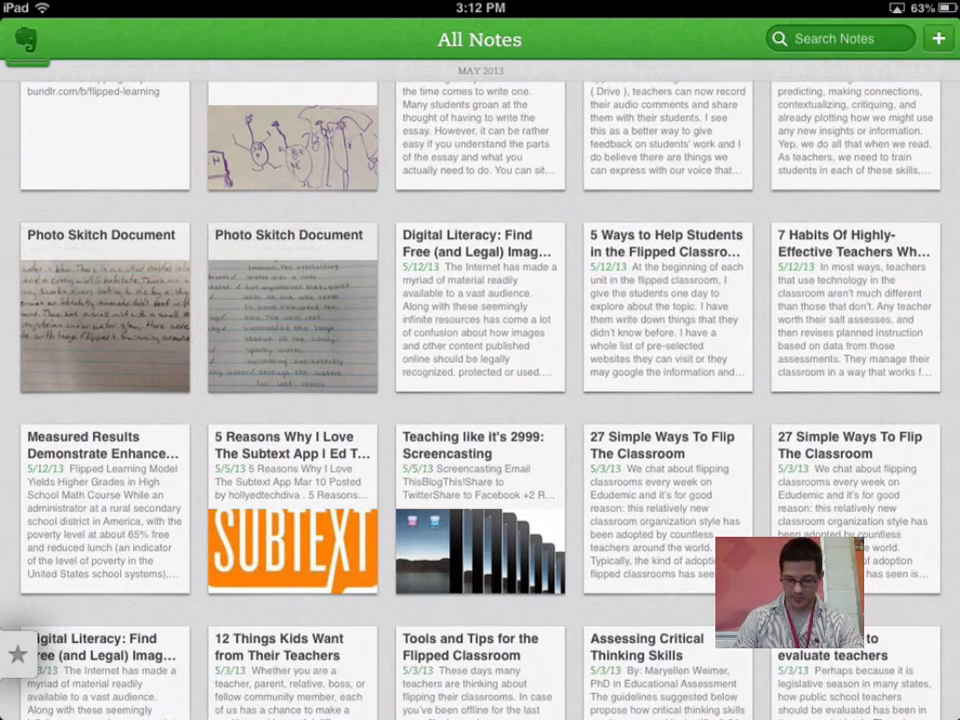
Step: Search all notes for 'underwater' to find the handwritten Photo Skitch Document
click(840, 38)
text(und)
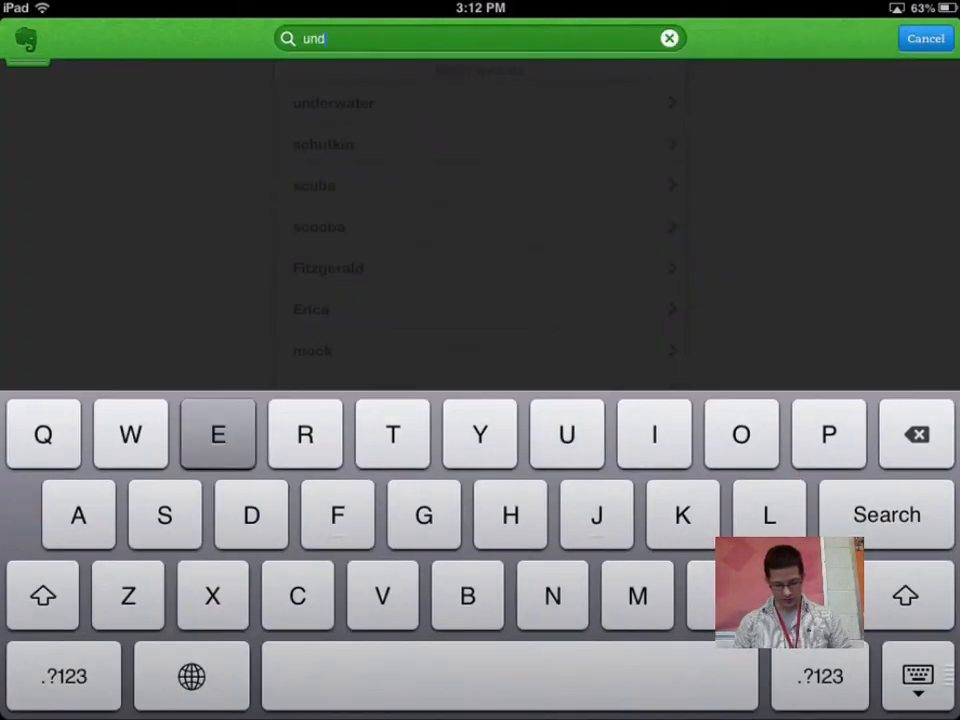
text(erwat)
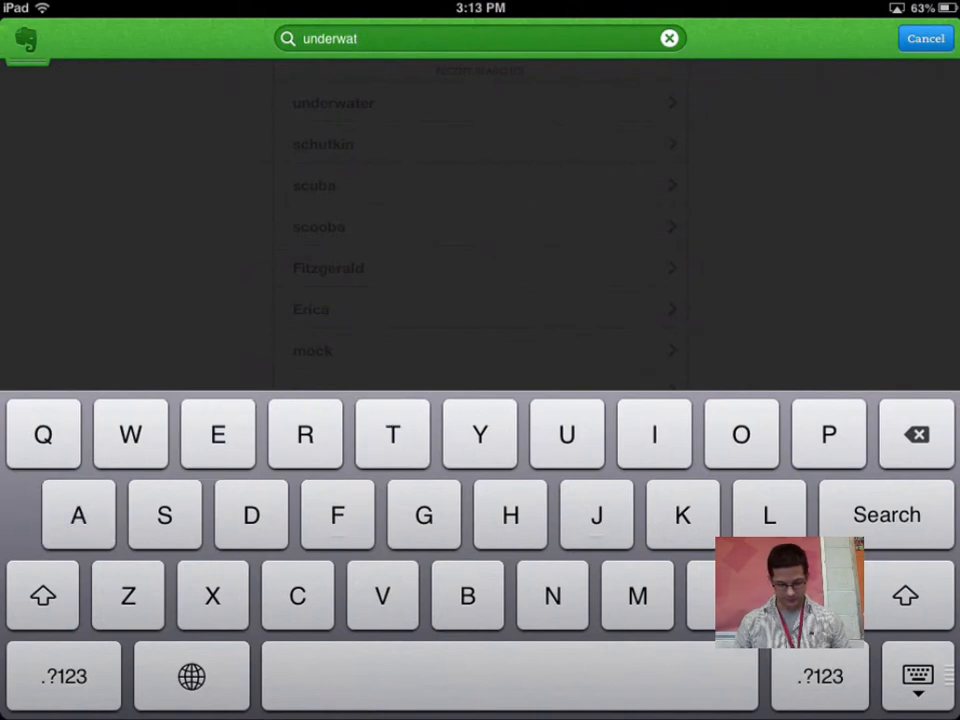
text(er)
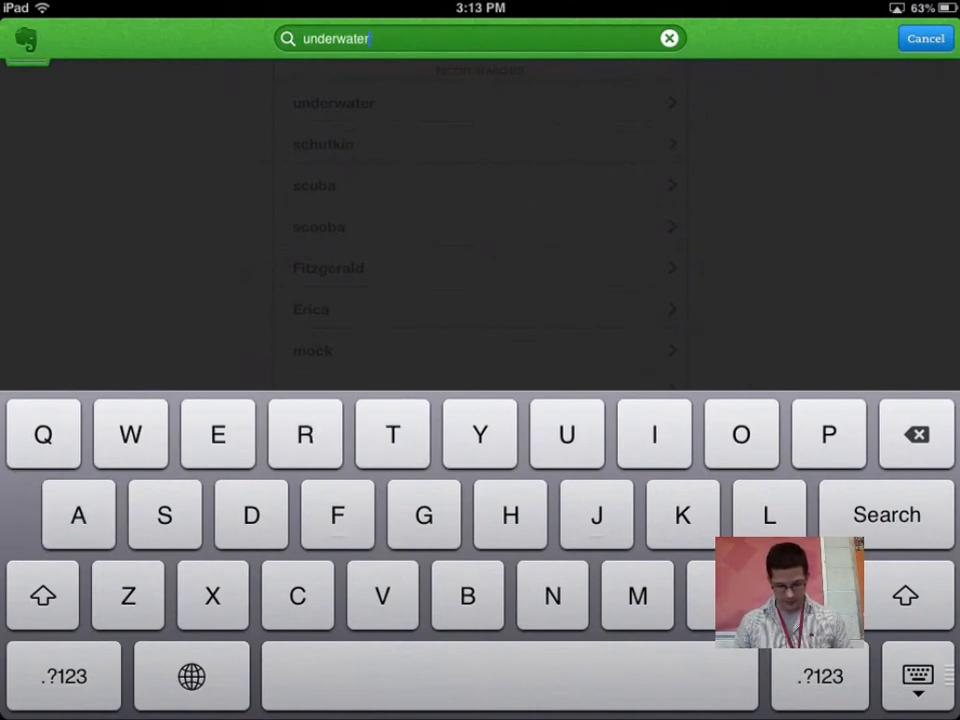
key(Return)
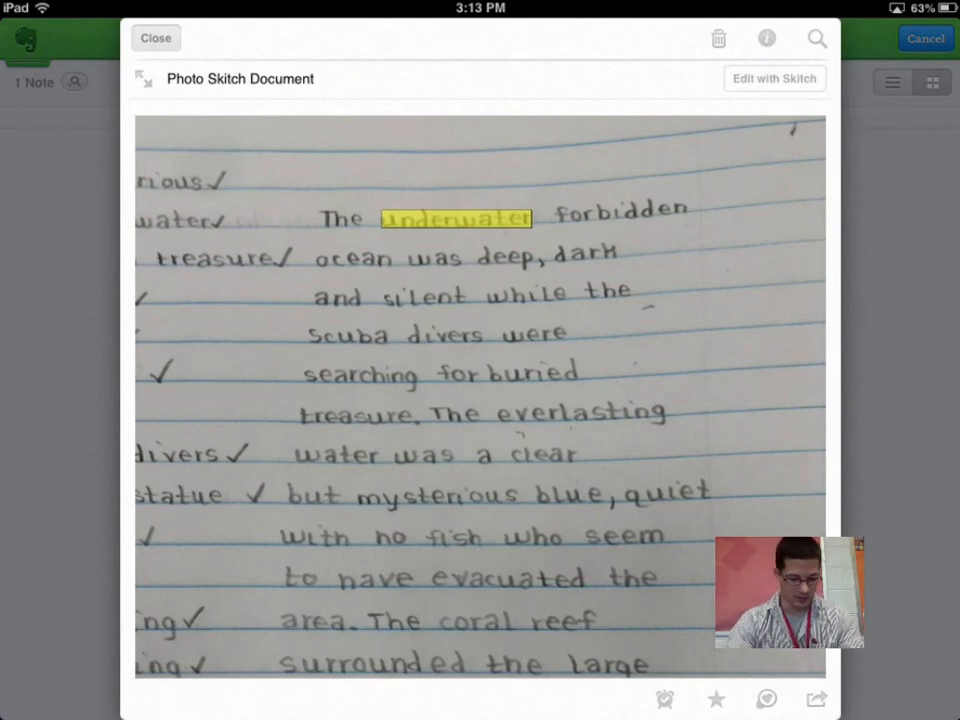
Step: Close the handwritten note and return to the underwater search results
click(156, 38)
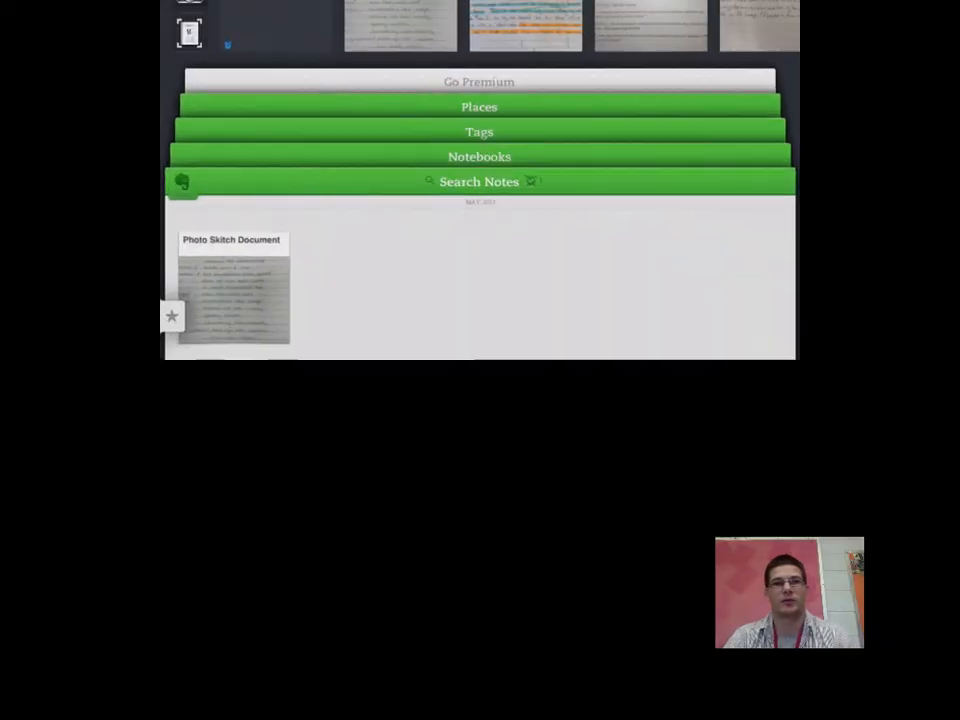